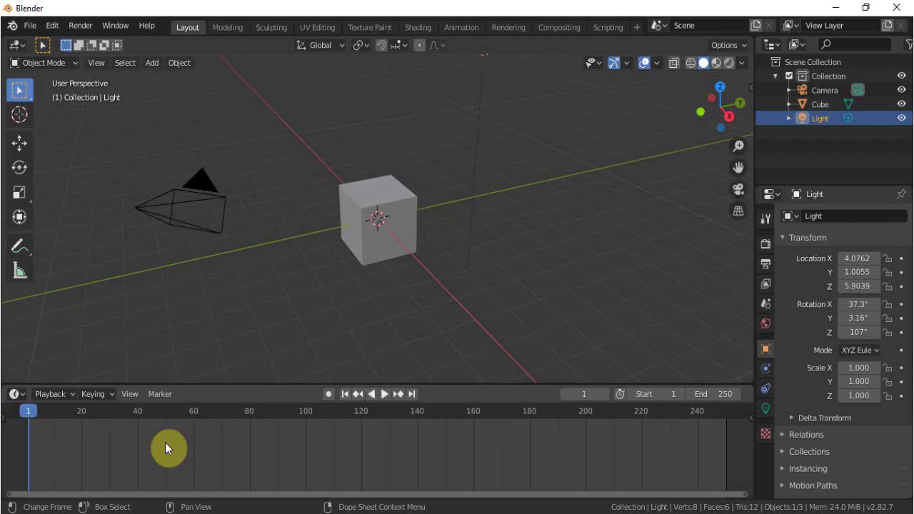
Shrink the timeline area to give the 3D viewport more height
{"action": "left_click_drag", "start_coordinate": [543, 385], "coordinate": [546, 428]}
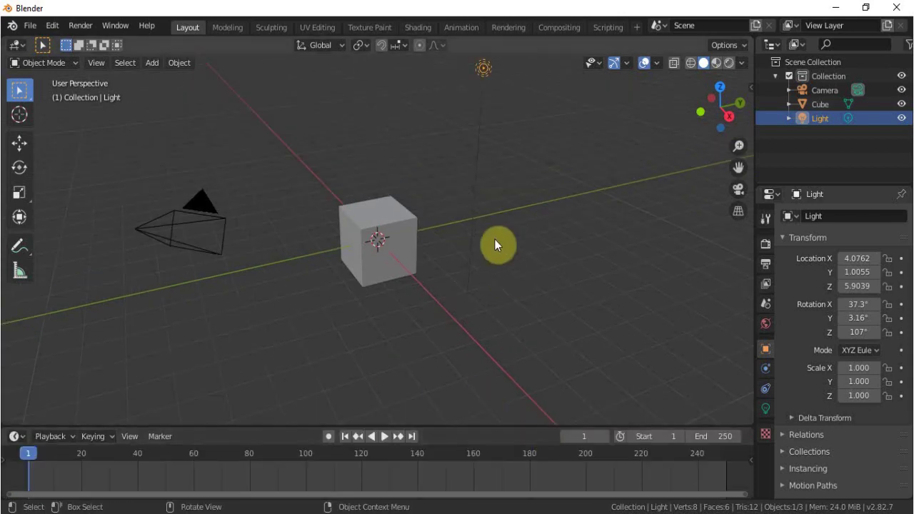
{"action": "left_click_drag", "start_coordinate": [739, 145], "coordinate": [739, 182]}
{"action": "left_click_drag", "start_coordinate": [739, 182], "coordinate": [739, 160]}
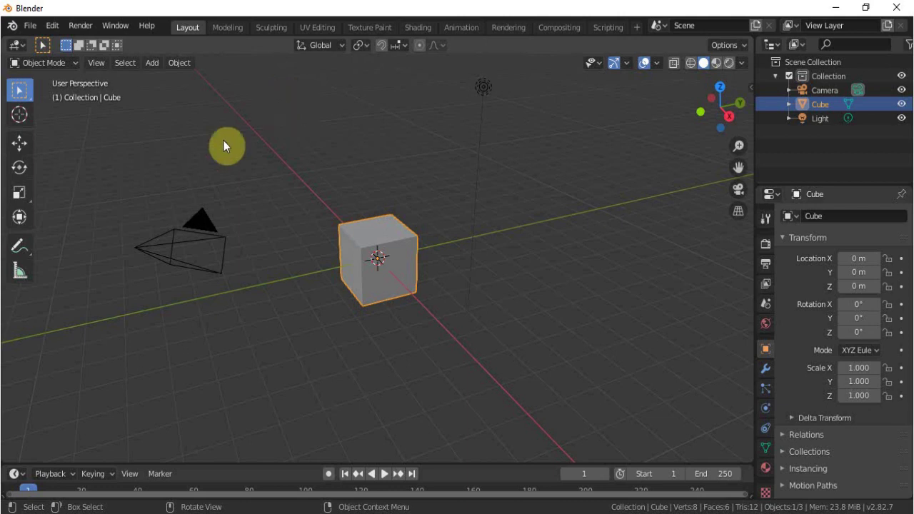
Try moving the cube up along Z and rotating it about the X axis by about 69° with the transform gizmos
{"action": "left_click", "coordinate": [19, 145]}
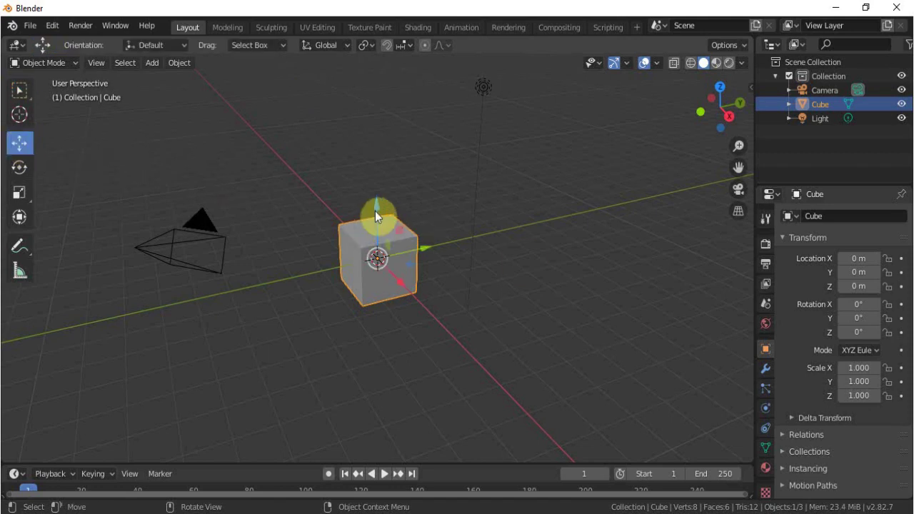
{"action": "left_click_drag", "start_coordinate": [376, 205], "coordinate": [385, 90]}
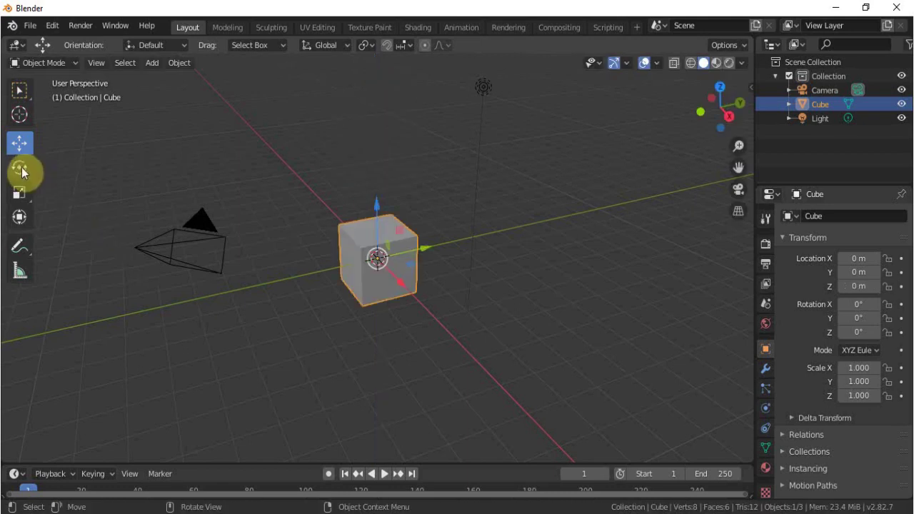
{"action": "left_click", "coordinate": [20, 169]}
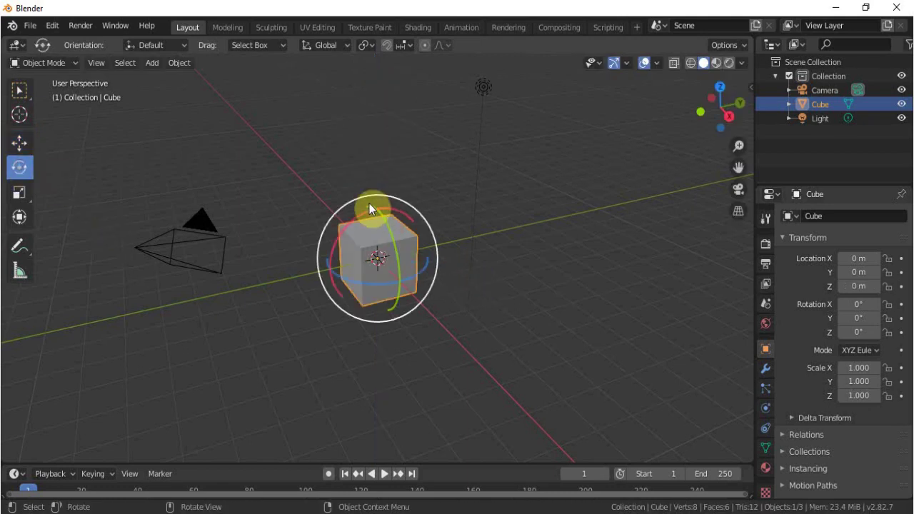
{"action": "left_click_drag", "start_coordinate": [366, 211], "coordinate": [314, 250]}
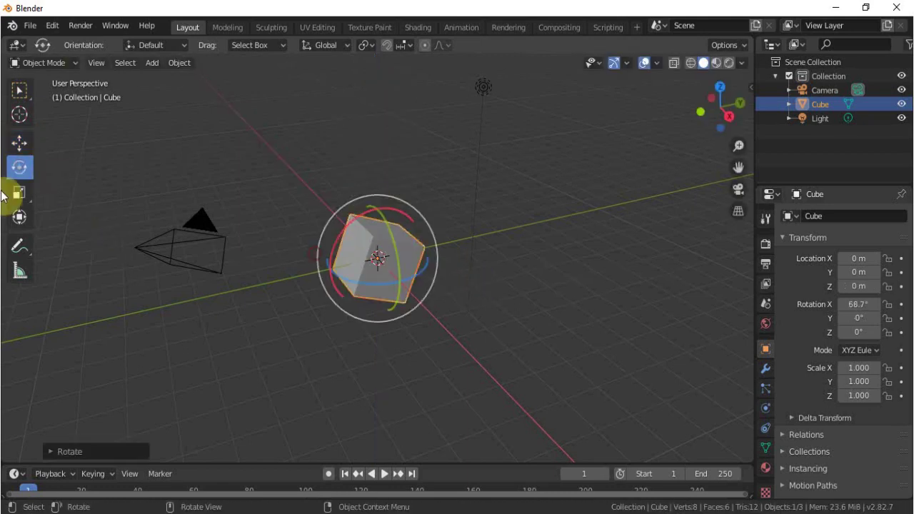
Try scaling the cube along Y with the Scale gizmo and uniformly with the direct Scale command
{"action": "left_click", "coordinate": [20, 192]}
{"action": "left_click_drag", "start_coordinate": [418, 250], "coordinate": [490, 244]}
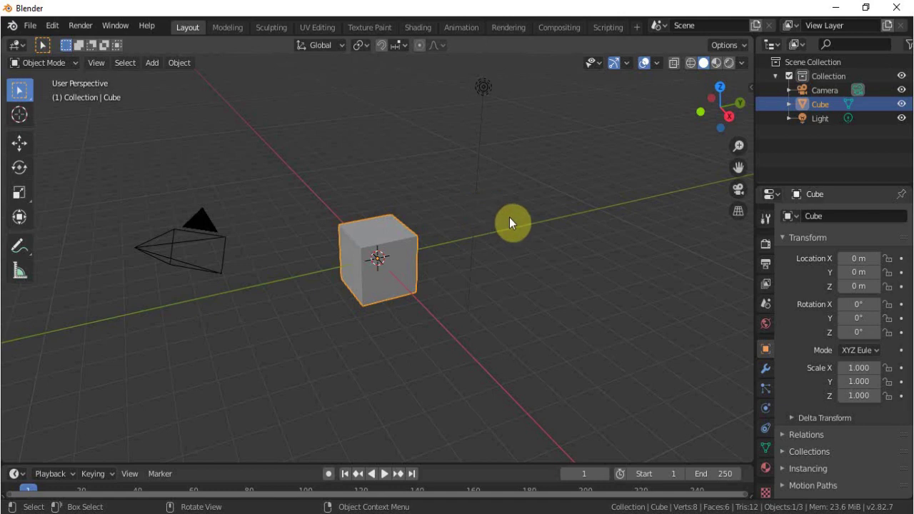
{"action": "key", "text": "s"}
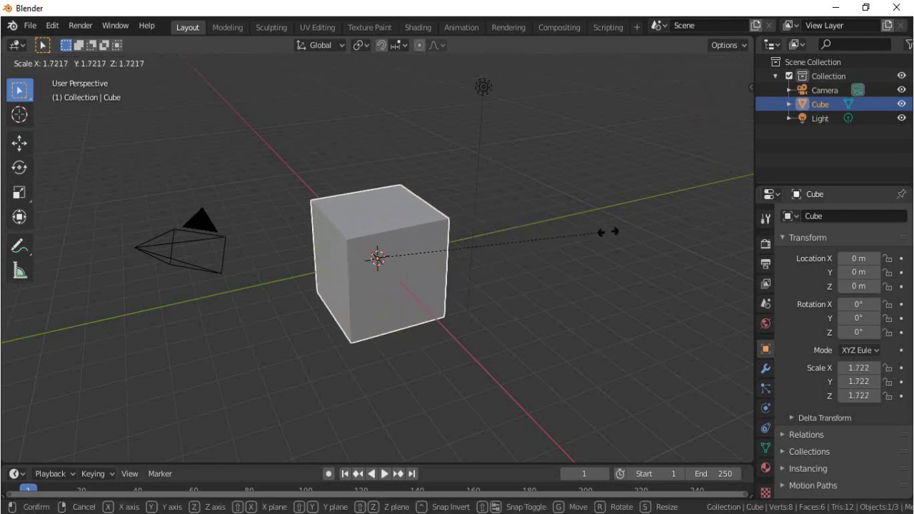
{"action": "right_click", "coordinate": [652, 251]}
Try rotating and moving the cube freely with the direct Rotate and Move commands, cancelling each transform
{"action": "key", "text": "r"}
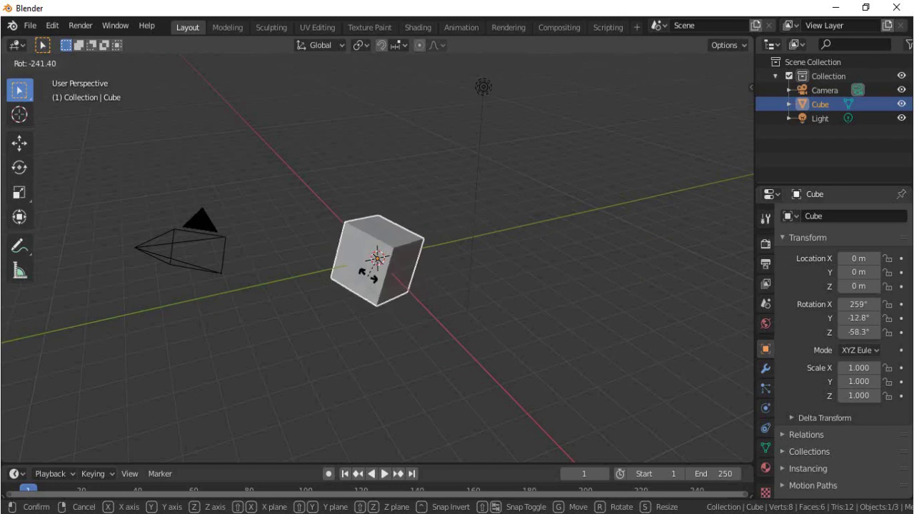
{"action": "right_click", "coordinate": [489, 264]}
{"action": "key", "text": "g"}
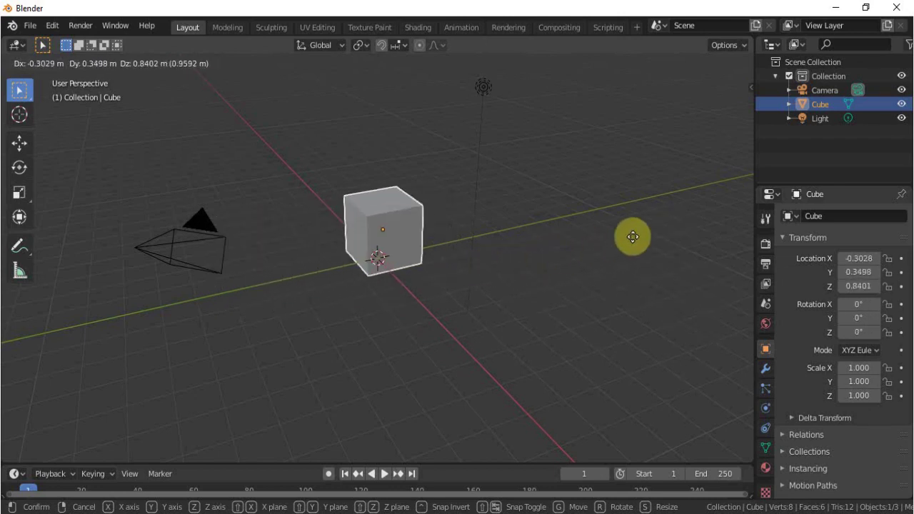
{"action": "right_click", "coordinate": [538, 287]}
{"action": "key", "text": "g"}
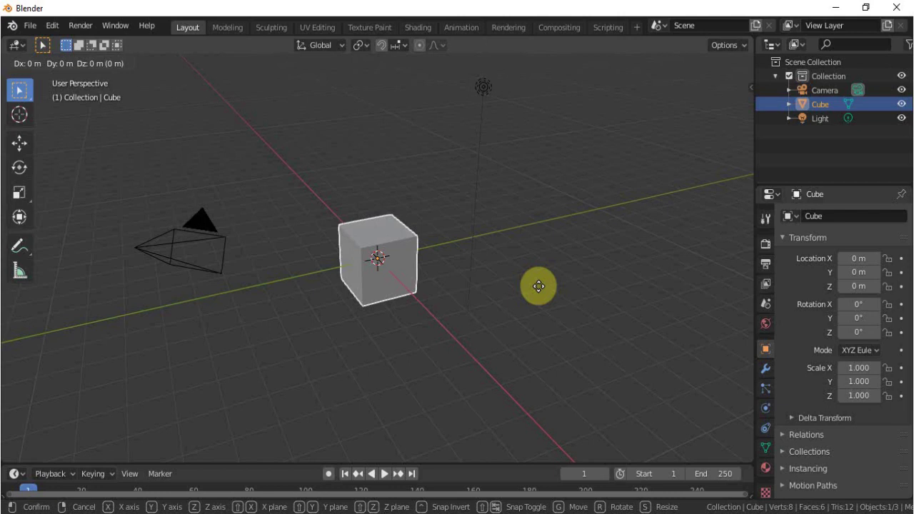
{"action": "right_click", "coordinate": [539, 287]}
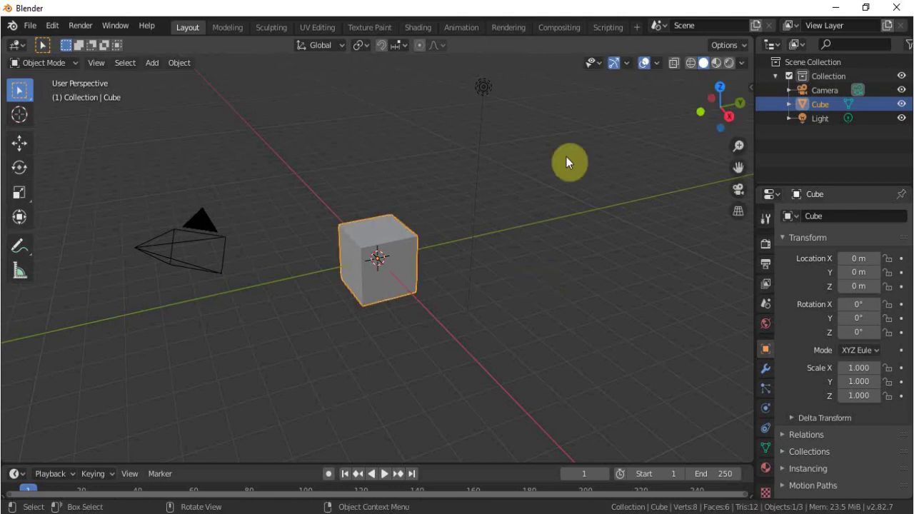
Examine the cube in Wireframe, Solid, Material Preview and Rendered viewport shading, ending in Solid
{"action": "left_click", "coordinate": [691, 62]}
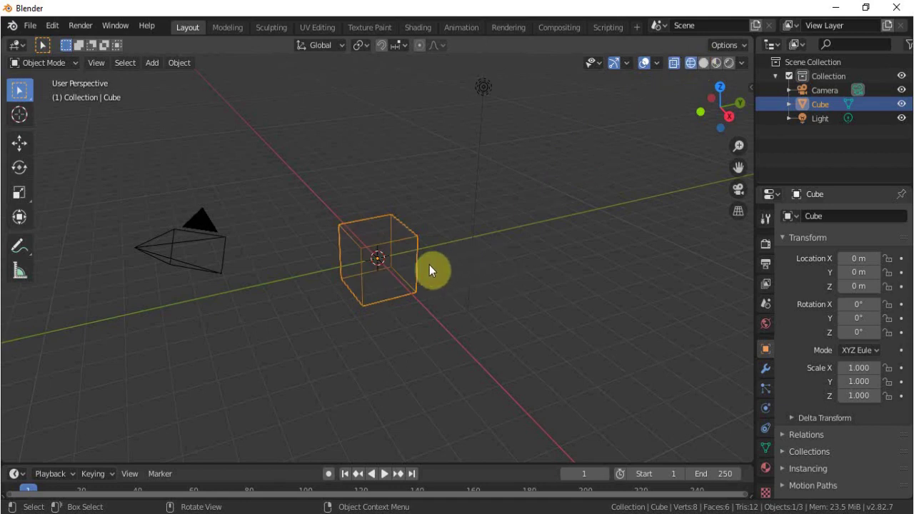
{"action": "scroll", "coordinate": [374, 284], "scroll_direction": "up", "scroll_amount": 5}
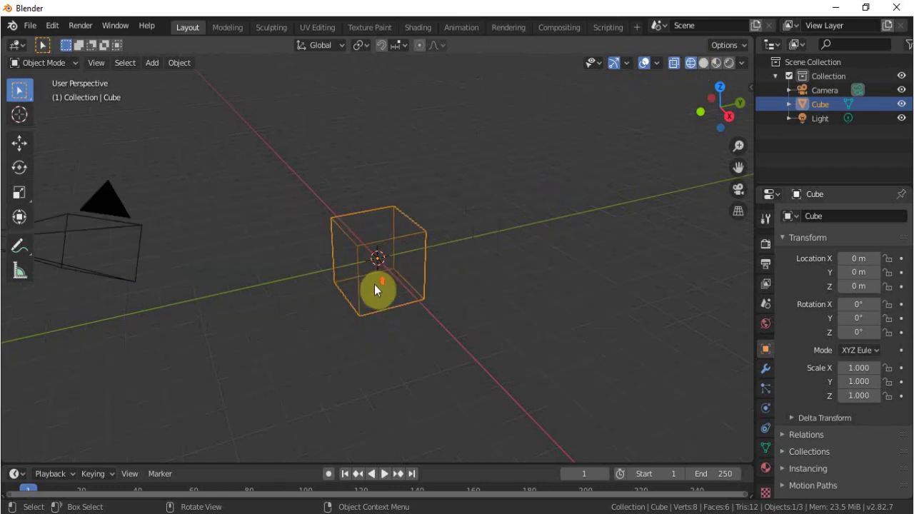
{"action": "left_click", "coordinate": [703, 62]}
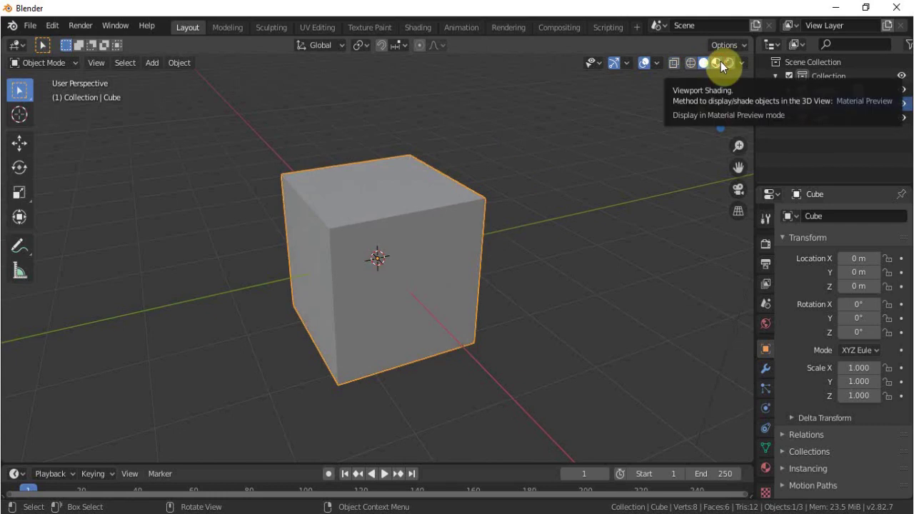
{"action": "left_click", "coordinate": [719, 62]}
{"action": "left_click", "coordinate": [730, 64]}
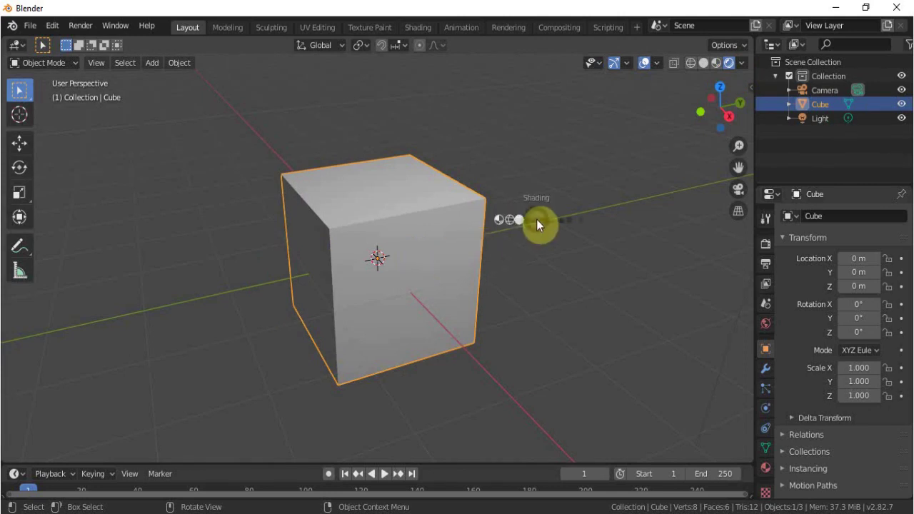
{"action": "key", "text": "z"}
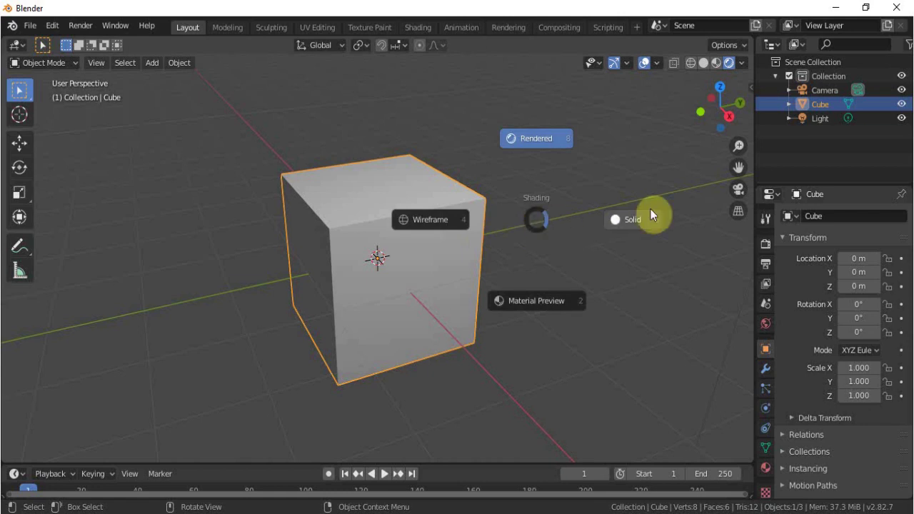
{"action": "left_click", "coordinate": [636, 222]}
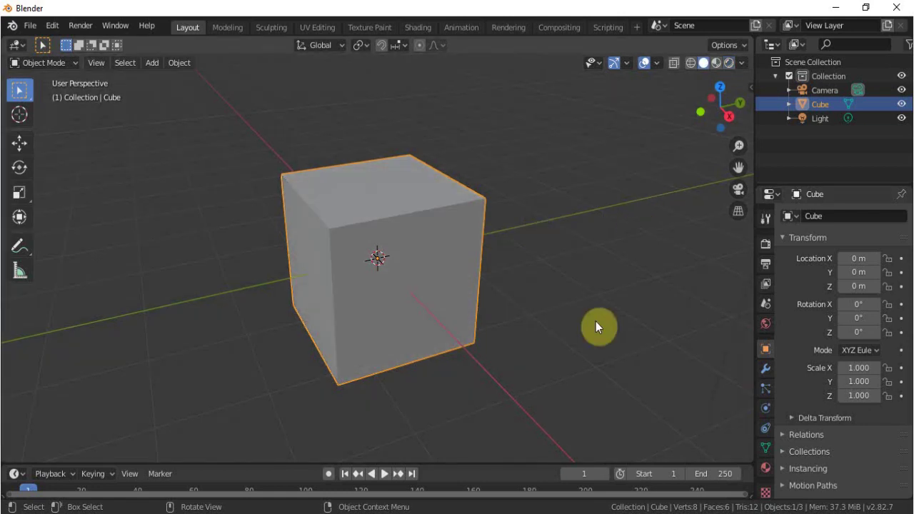
Look through the cube's material, world and modifier properties
{"action": "left_click", "coordinate": [766, 466]}
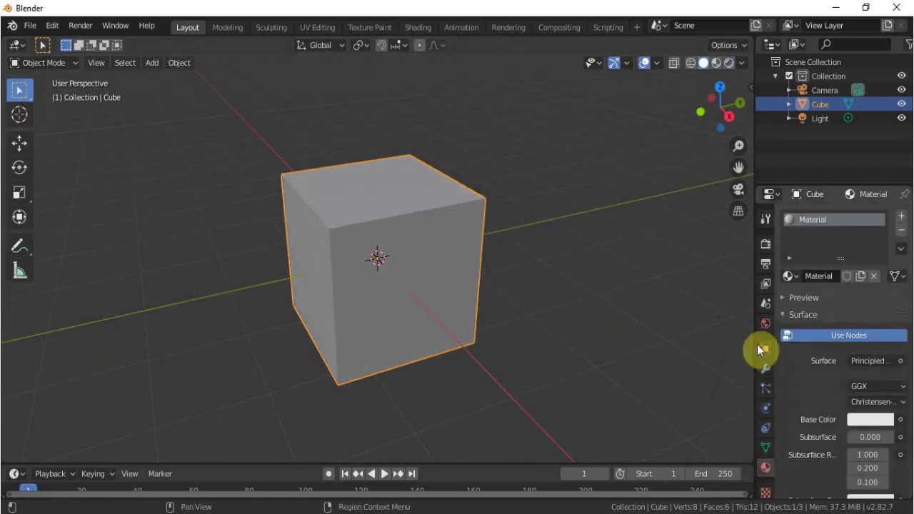
{"action": "left_click", "coordinate": [764, 322]}
{"action": "left_click", "coordinate": [764, 370]}
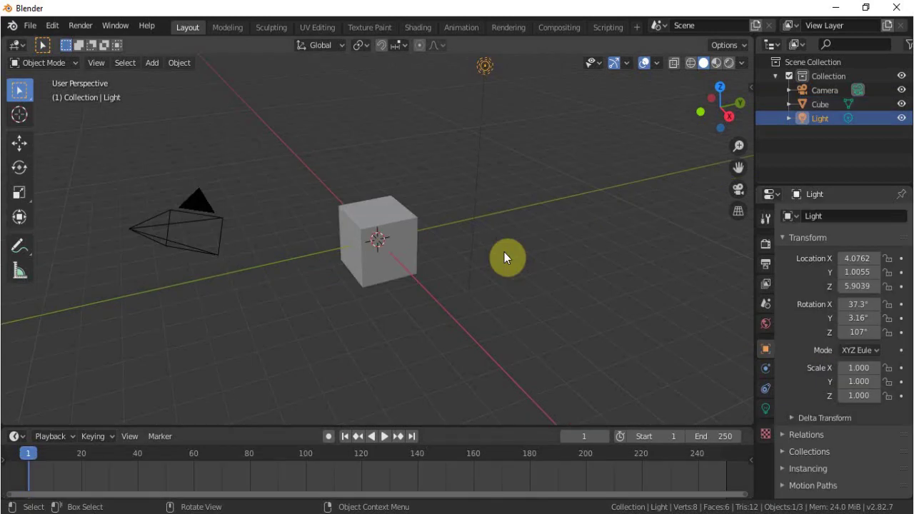
Move the cube about 9.98 m along the positive Y axis, away from the origin
{"action": "left_click", "coordinate": [401, 215]}
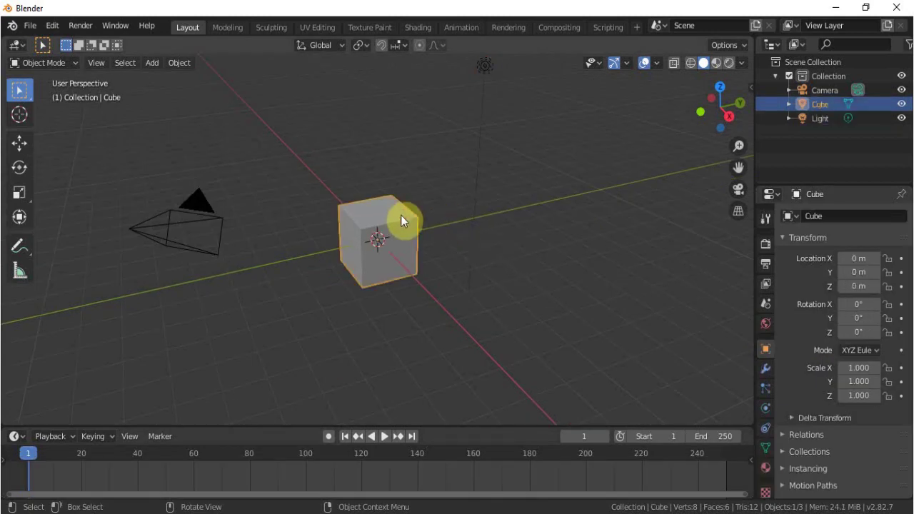
{"action": "left_click", "coordinate": [17, 146]}
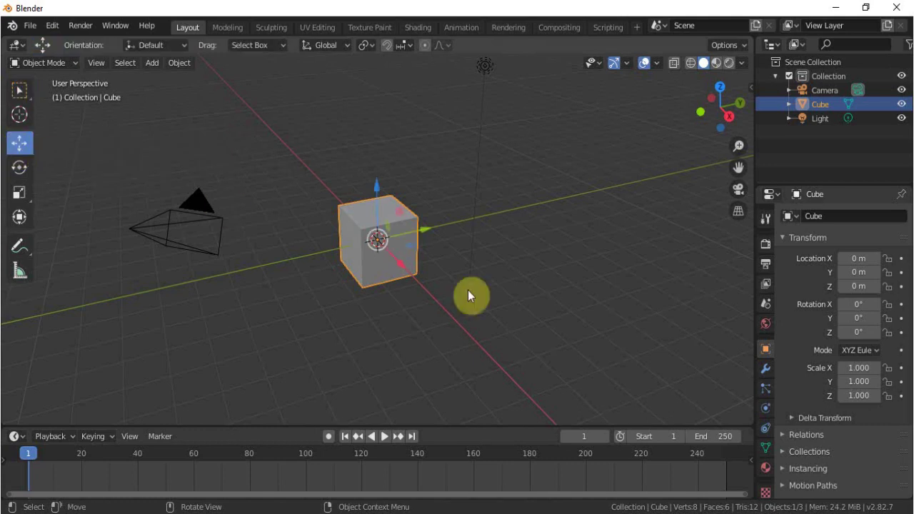
{"action": "left_click_drag", "start_coordinate": [424, 232], "coordinate": [655, 201]}
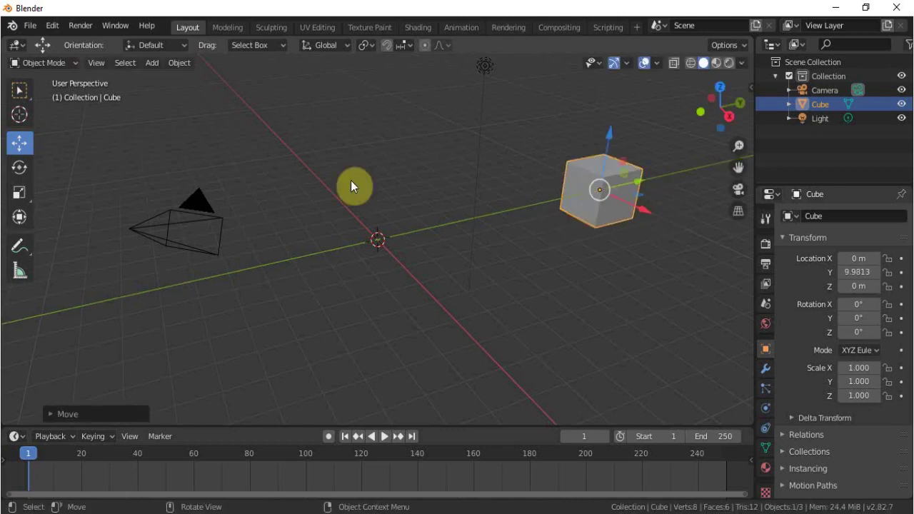
Add a mesh plane at the world origin
{"action": "left_click", "coordinate": [151, 63]}
{"action": "mouse_move", "coordinate": [198, 77]}
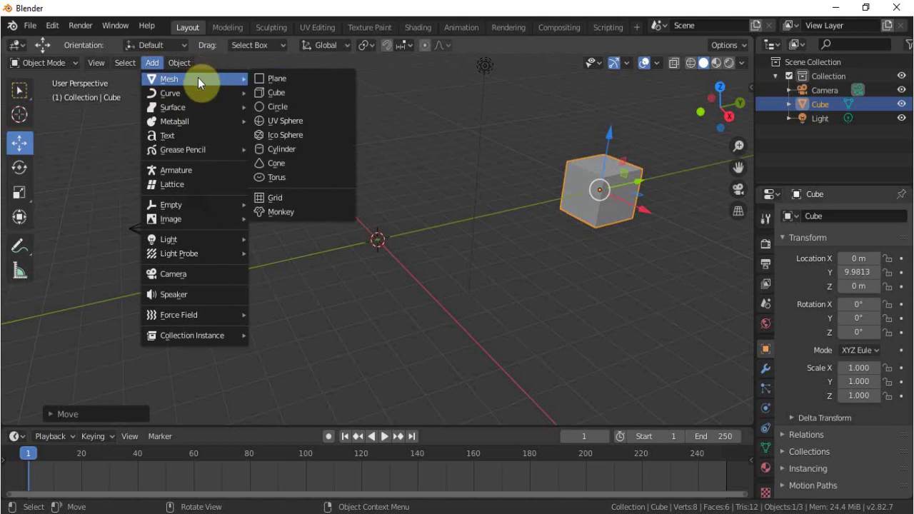
{"action": "left_click", "coordinate": [279, 79]}
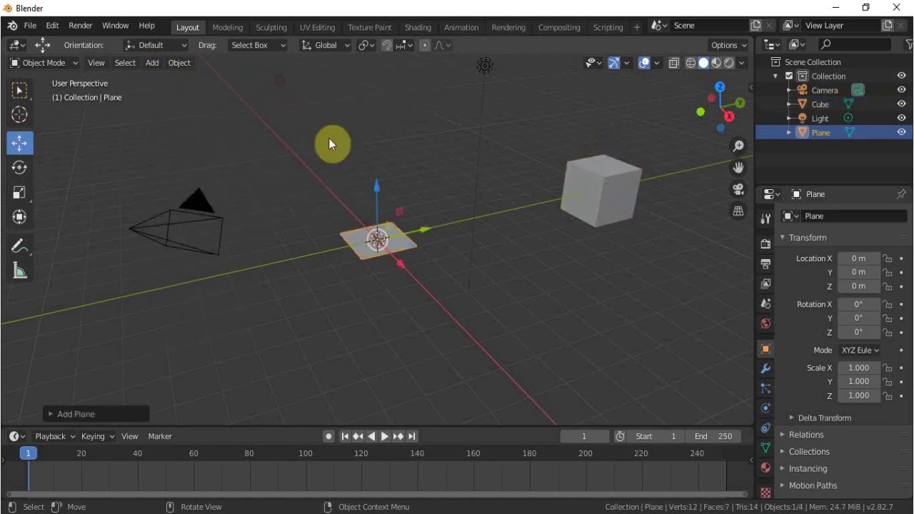
Delete three of the plane's corner vertices in Edit Mode, keeping only the far corner nearest the camera
{"action": "key", "text": "Tab"}
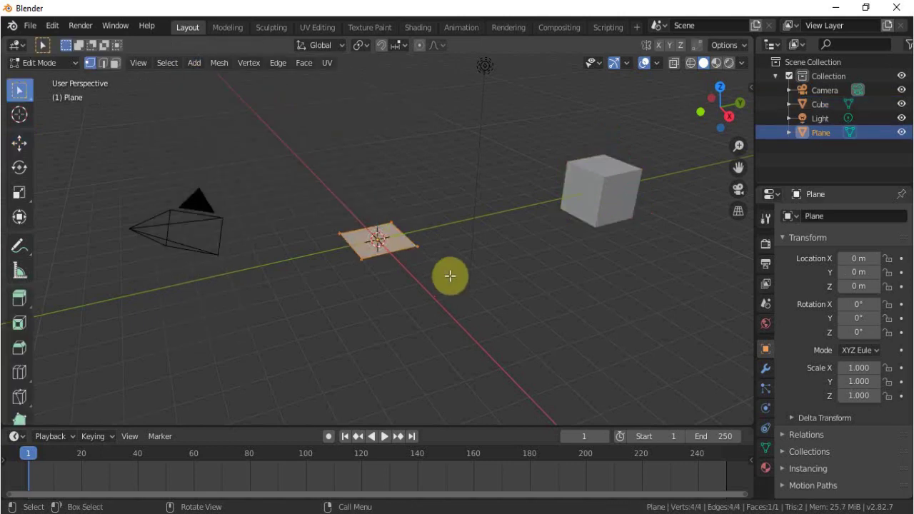
{"action": "scroll", "coordinate": [327, 267], "scroll_direction": "up", "scroll_amount": 6}
{"action": "key", "text": "alt+a"}
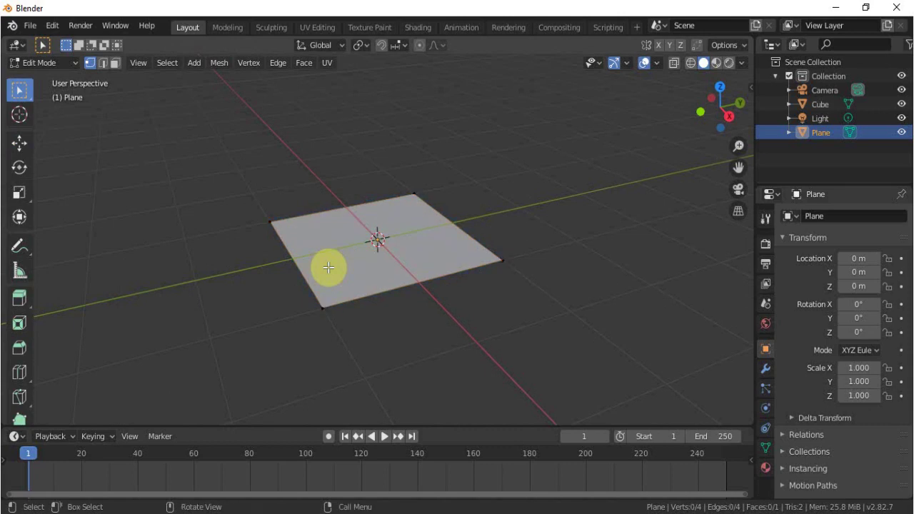
{"action": "left_click", "coordinate": [323, 307]}
{"action": "left_click", "coordinate": [503, 260], "text": "shift"}
{"action": "left_click", "coordinate": [415, 192], "text": "shift"}
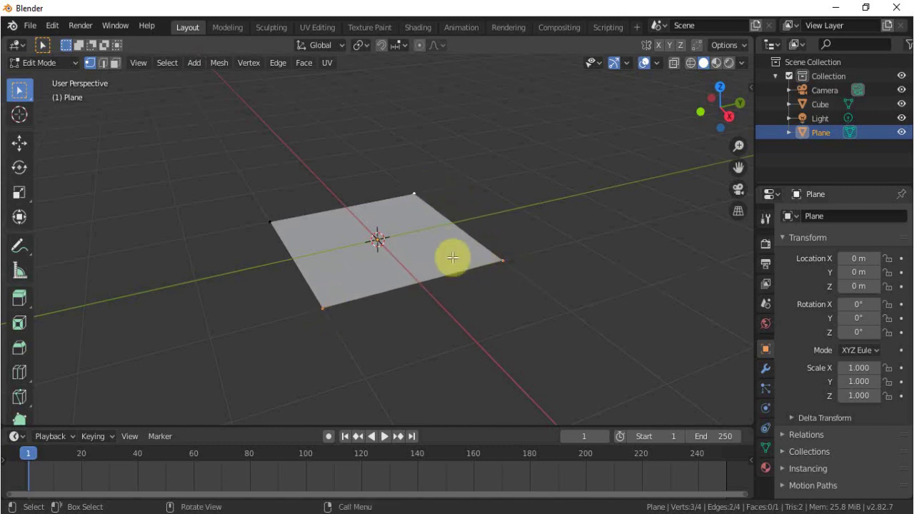
{"action": "key", "text": "x"}
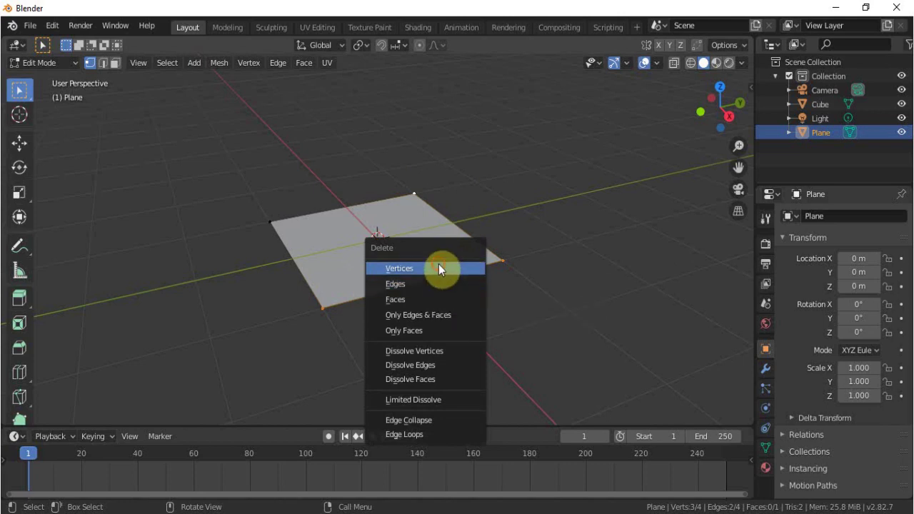
{"action": "left_click", "coordinate": [438, 269]}
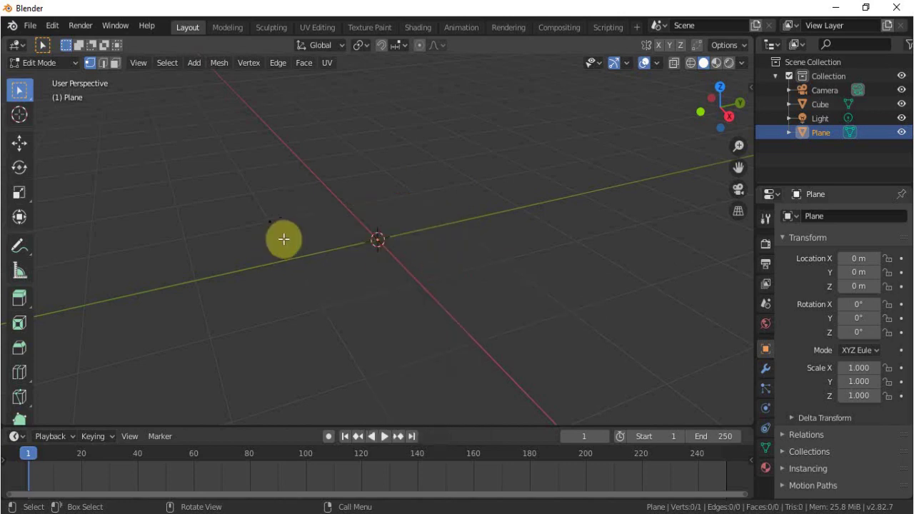
Extrude the plane's remaining vertex towards the red X axis to form an edge
{"action": "left_click", "coordinate": [269, 221]}
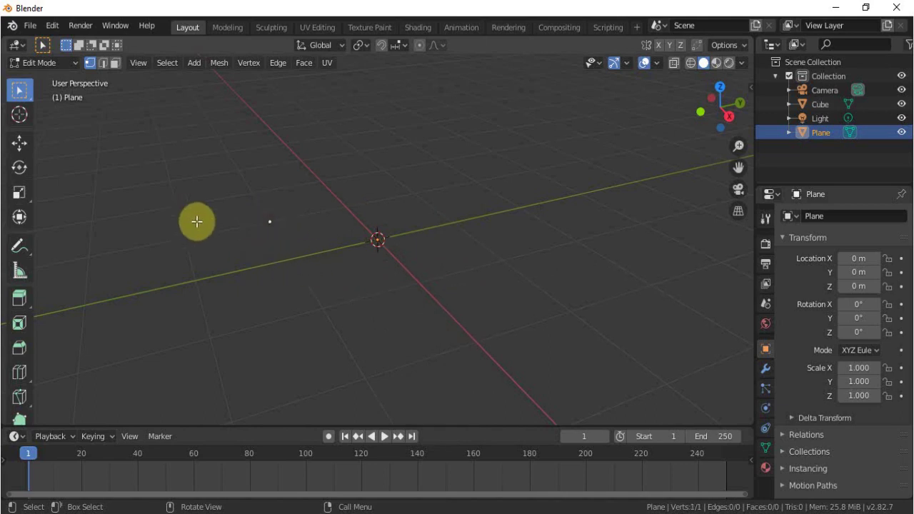
{"action": "key", "text": "e"}
{"action": "right_click", "coordinate": [264, 236]}
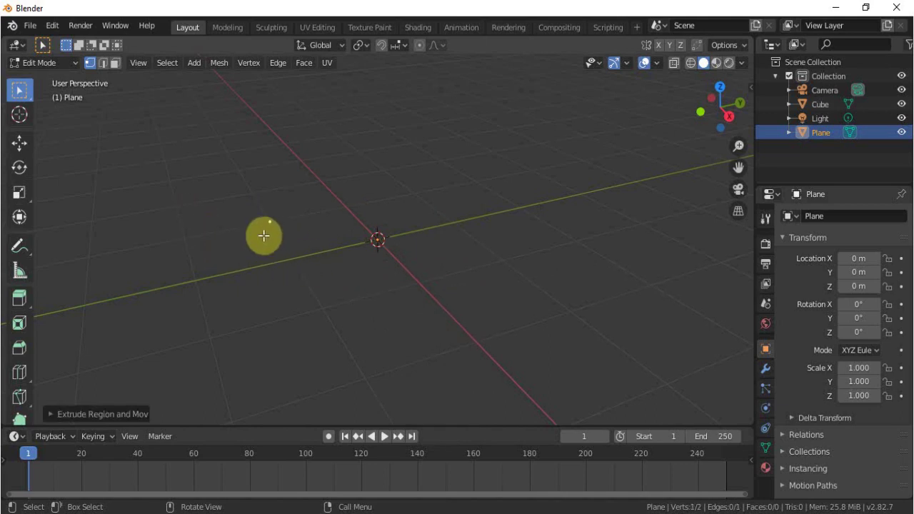
{"action": "key", "text": "e"}
{"action": "left_click", "coordinate": [358, 216]}
Switch to edge selection and extrude the new edge about 1.1 m past the origin to form a face
{"action": "left_click", "coordinate": [275, 247], "text": "shift"}
{"action": "left_click", "coordinate": [100, 64]}
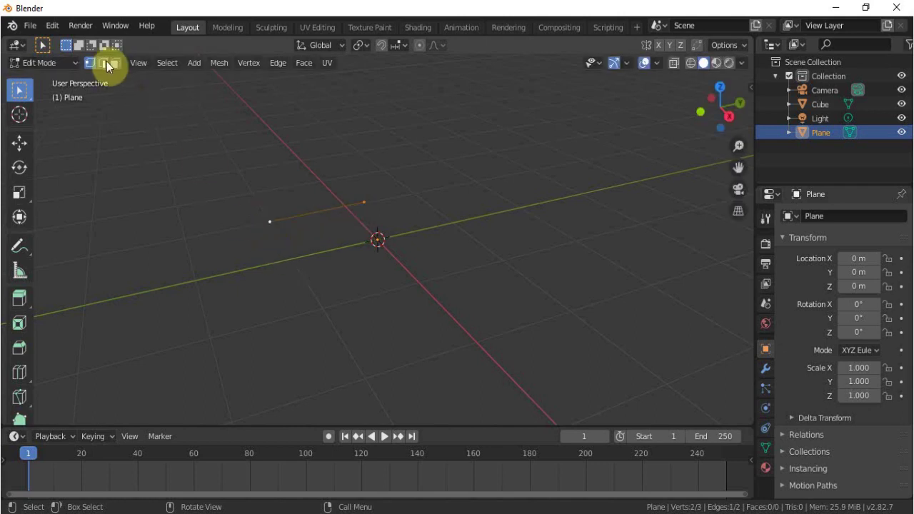
{"action": "left_click", "coordinate": [314, 212]}
{"action": "key", "text": "e"}
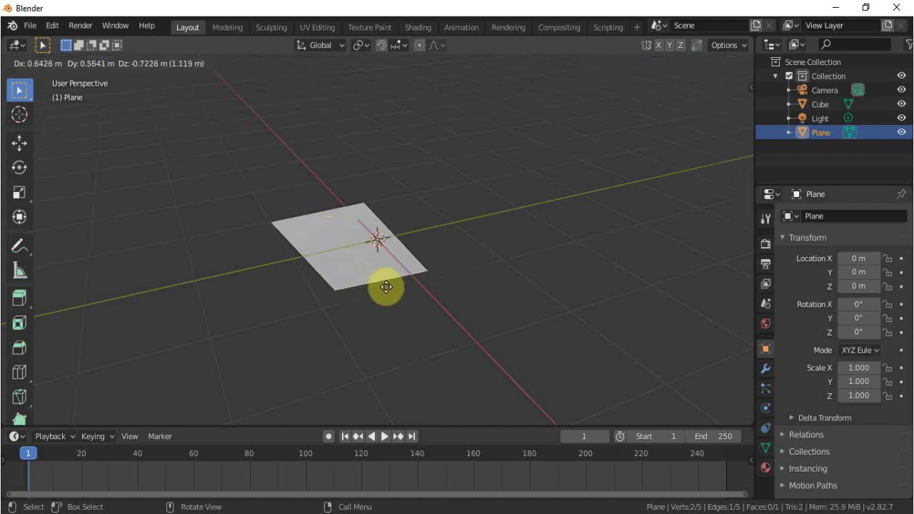
{"action": "left_click", "coordinate": [382, 279]}
{"action": "middle_click_drag", "start_coordinate": [238, 285], "coordinate": [326, 265]}
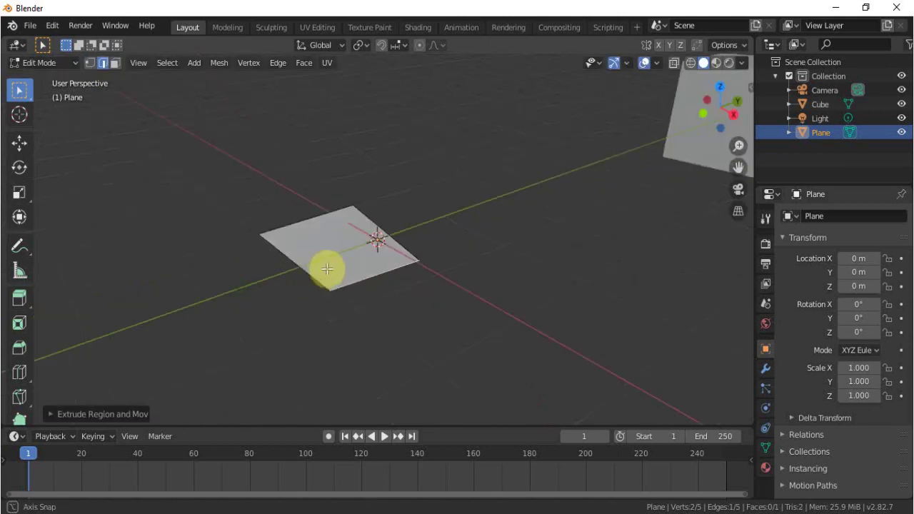
Switch to face selection, extrude the plane's face upward along its normal into a solid block, and return to Object Mode
{"action": "left_click", "coordinate": [115, 63]}
{"action": "left_click", "coordinate": [337, 259]}
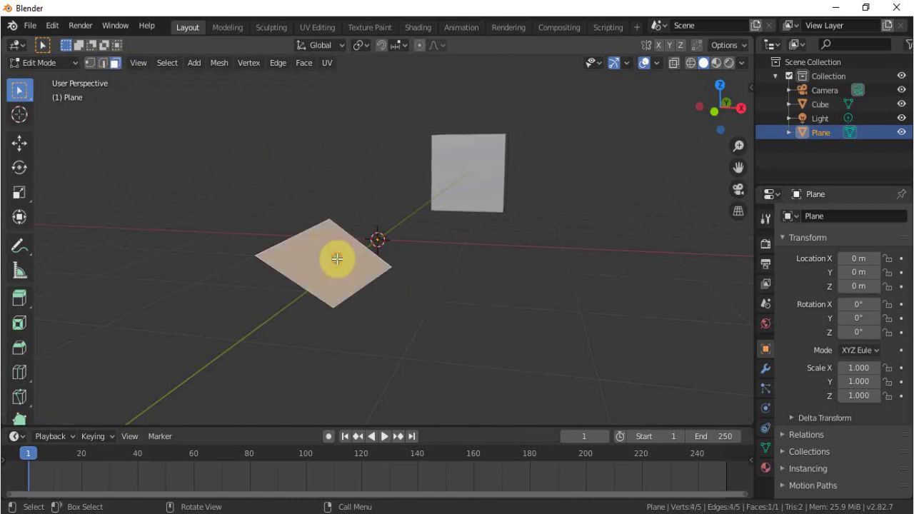
{"action": "key", "text": "e"}
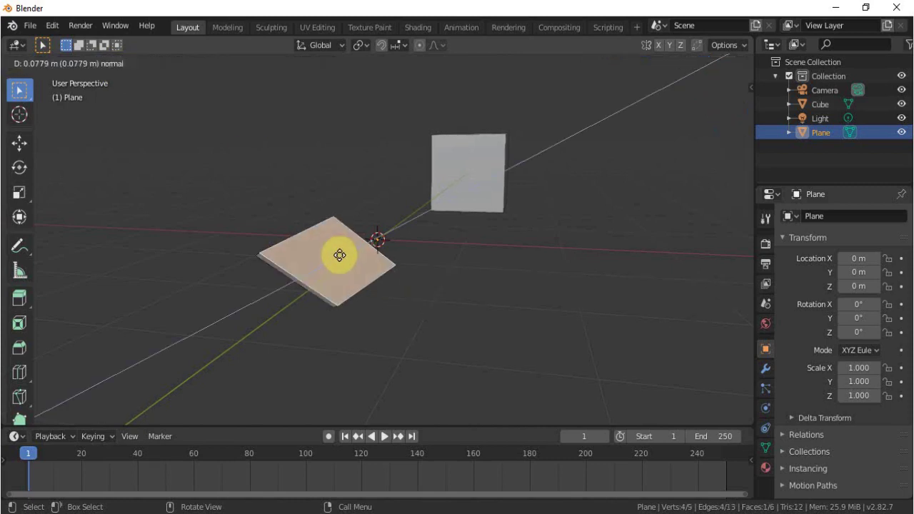
{"action": "left_click", "coordinate": [402, 208]}
{"action": "scroll", "coordinate": [506, 278], "scroll_direction": "down", "scroll_amount": 3}
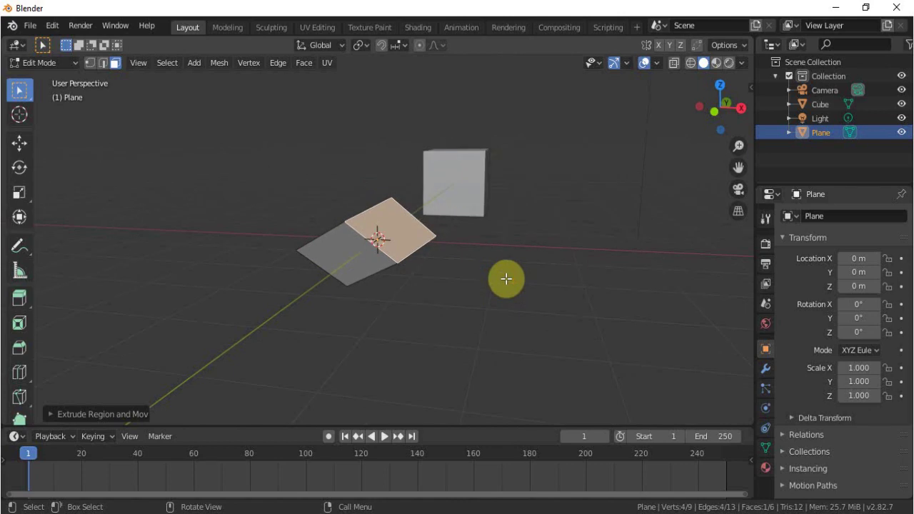
{"action": "key", "text": "Tab"}
{"action": "middle_click_drag", "start_coordinate": [503, 280], "coordinate": [348, 259]}
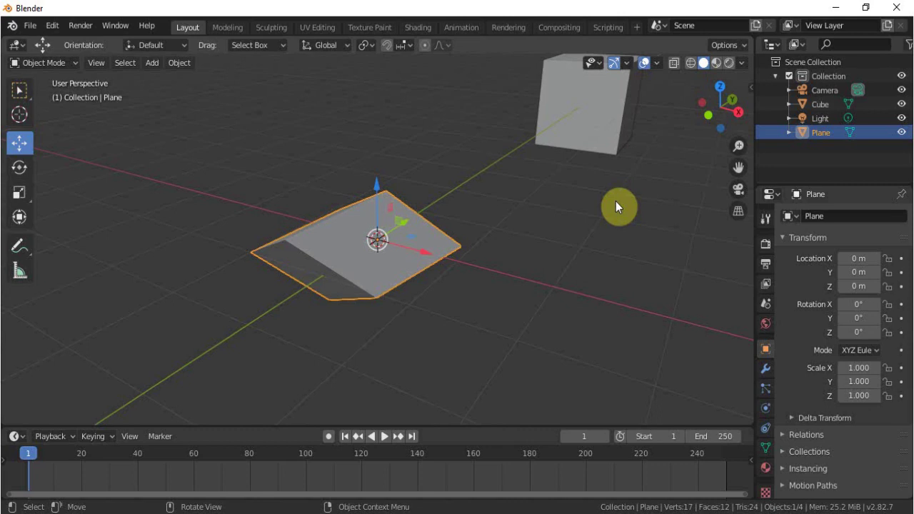
Show the plane's transform values in the viewport and insert keyframes for its X, Y and Z location at frame 1
{"action": "key", "text": "n"}
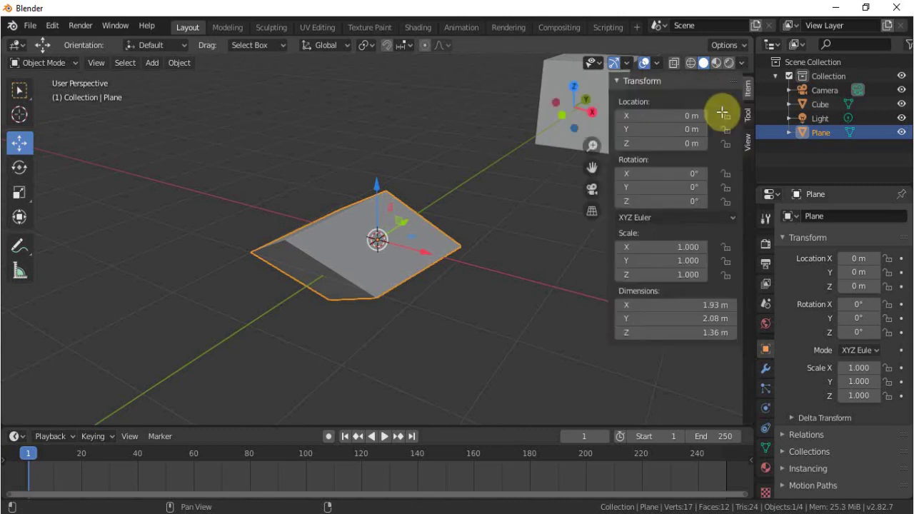
{"action": "key", "text": "n"}
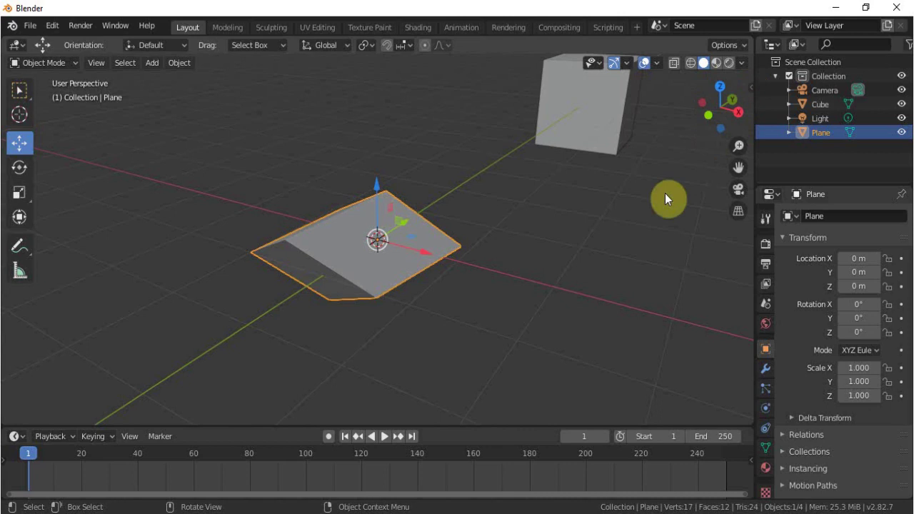
{"action": "key", "text": "n"}
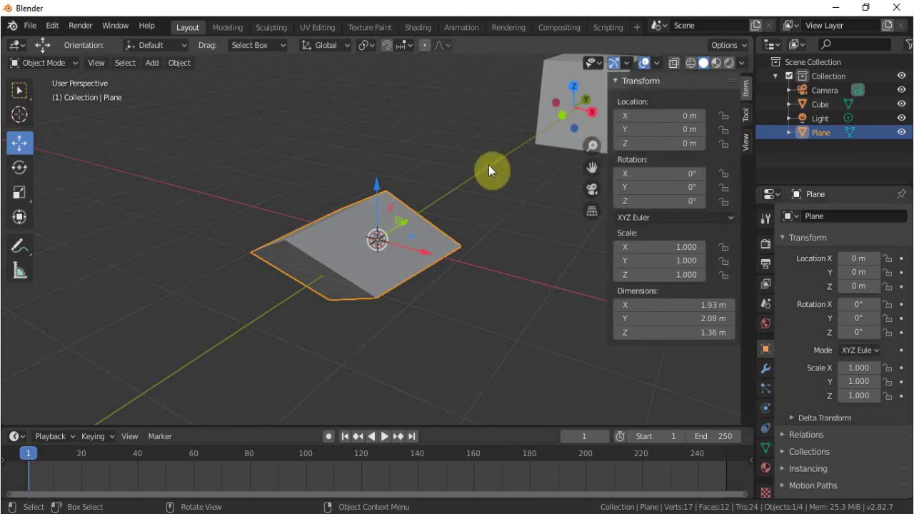
{"action": "right_click", "coordinate": [658, 128]}
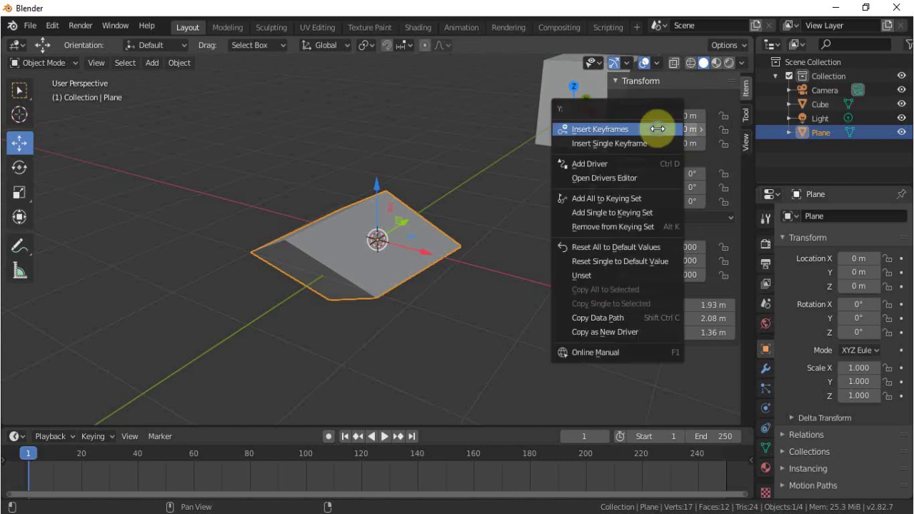
{"action": "left_click", "coordinate": [619, 133]}
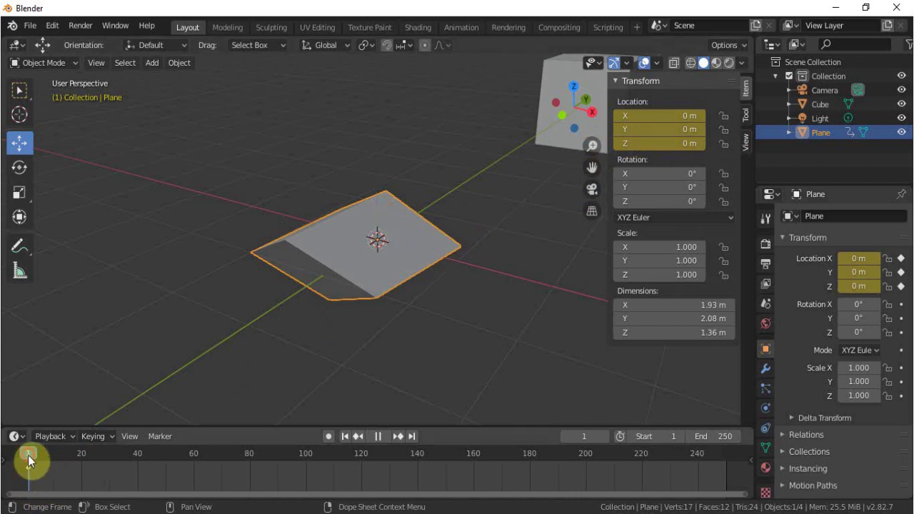
At frame 61, move the plane to about X -1.89 m, Y 2.35 m, Z 0.82 m, keyframe its location and scrub the animation
{"action": "key", "text": "space"}
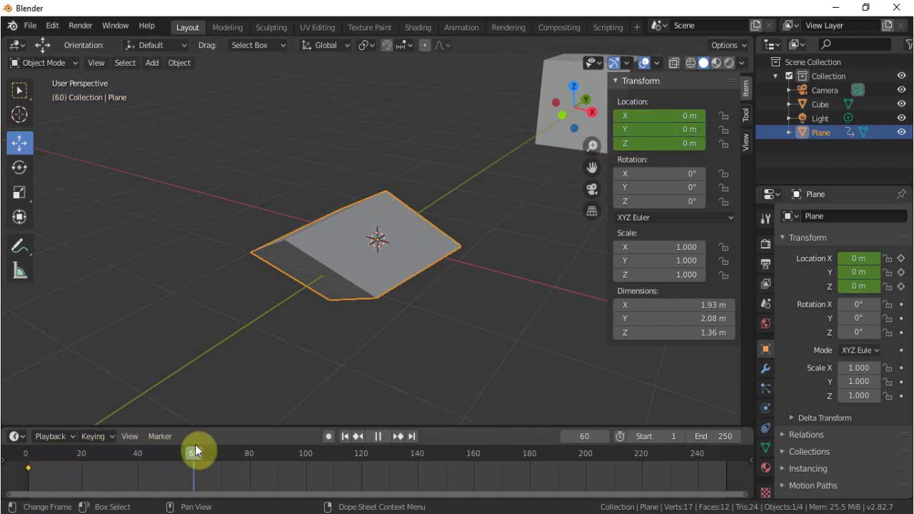
{"action": "key", "text": "space"}
{"action": "left_click_drag", "start_coordinate": [427, 258], "coordinate": [304, 224]}
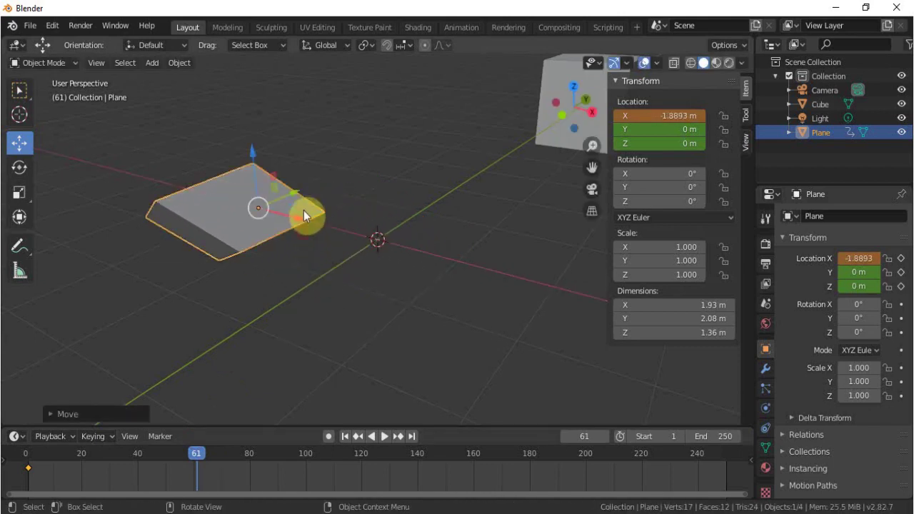
{"action": "left_click_drag", "start_coordinate": [285, 195], "coordinate": [356, 72]}
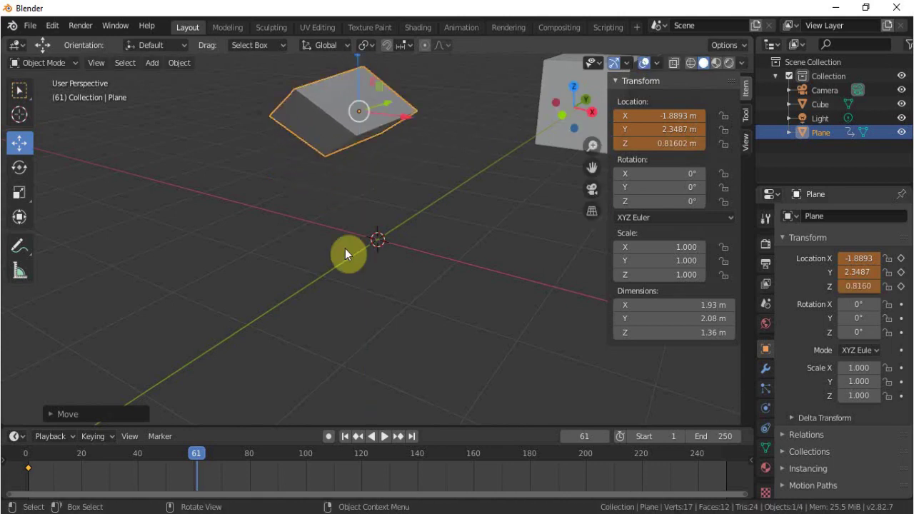
{"action": "key", "text": "i"}
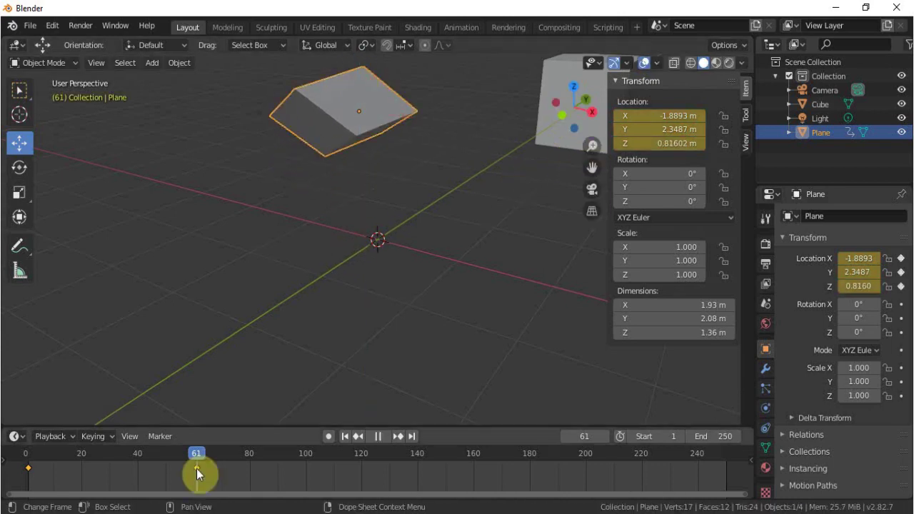
{"action": "mouse_move", "coordinate": [193, 454]}
{"action": "left_mouse_down"}
{"action": "mouse_move", "coordinate": [27, 479]}
{"action": "mouse_move", "coordinate": [254, 465]}
{"action": "mouse_move", "coordinate": [197, 469]}
{"action": "left_mouse_up"}
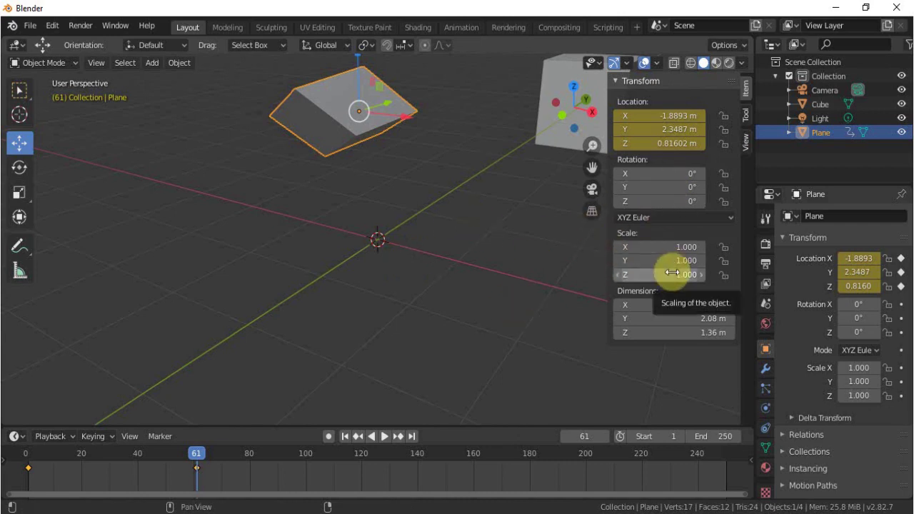
Open the keyframing options for the plane's rotation at frame 61
{"action": "right_click", "coordinate": [651, 186]}
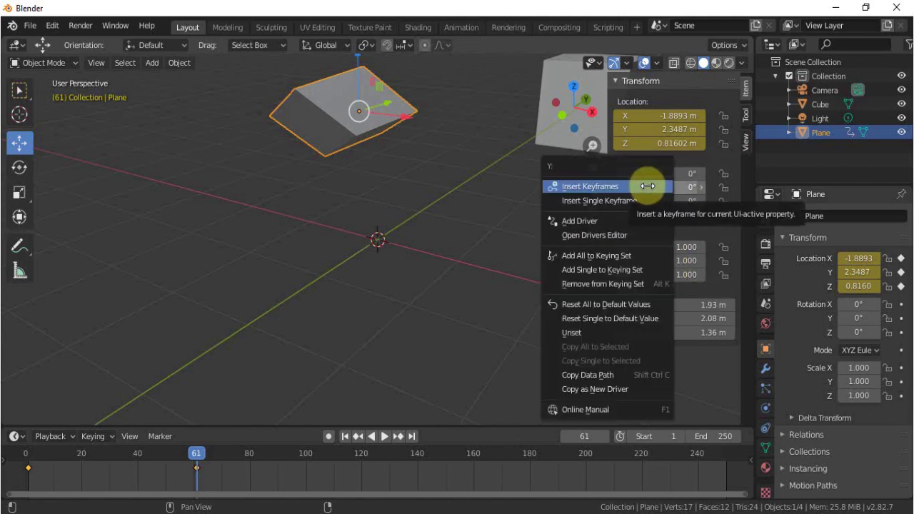